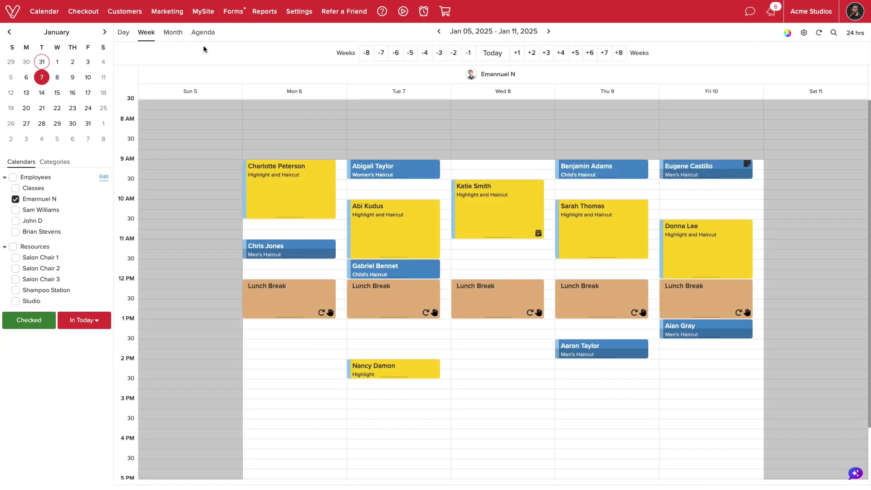
Activate the Online Shopping Cart from Settings under Things We Sell.
left_click(299, 11)
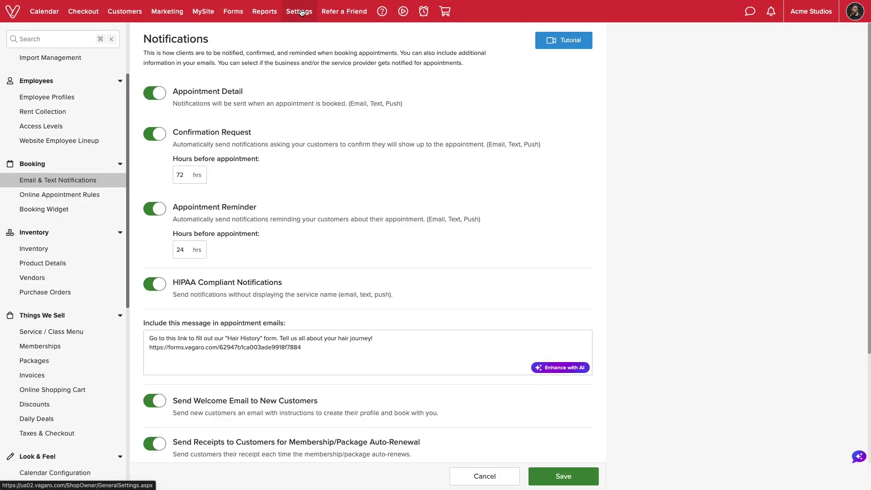
left_click(64, 391)
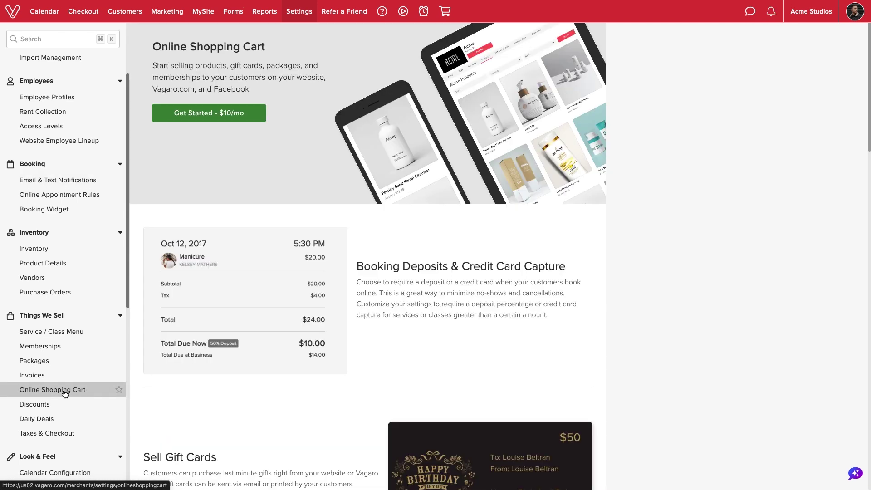
left_click(254, 119)
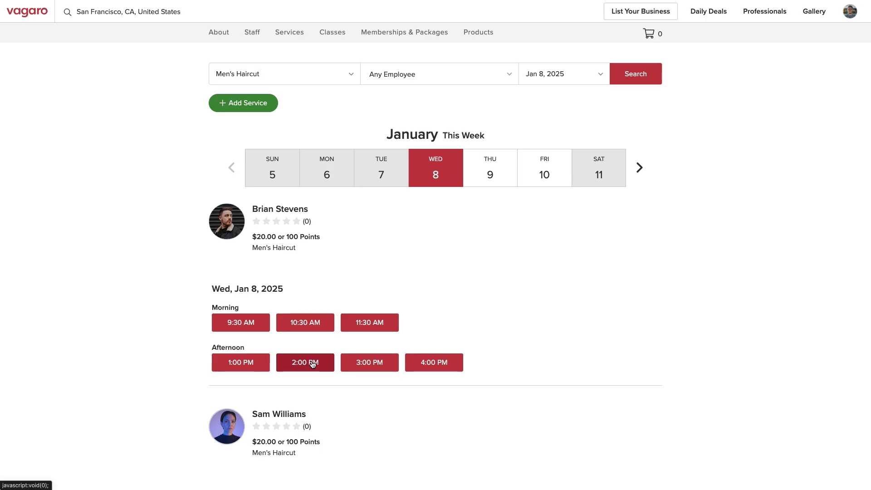
Book the 2:00 PM Men's Haircut slot on Wed, Jan 8, 2025, accepting the cancellation policy.
left_click(312, 364)
left_click(212, 285)
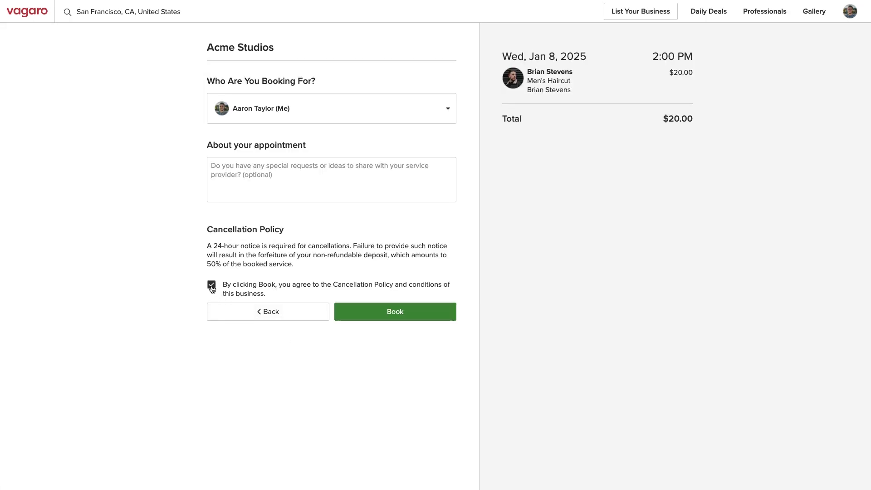
left_click(347, 311)
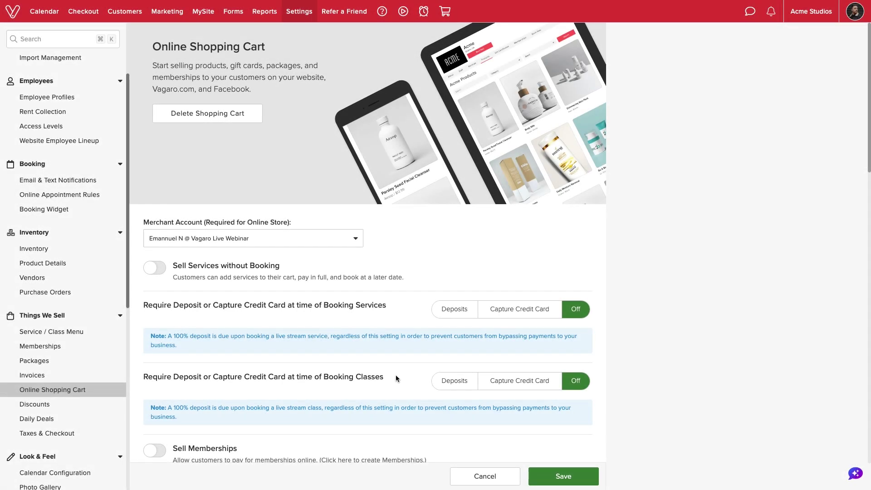
Require credit card capture for service bookings greater than $50.
left_click(500, 309)
scroll(503, 312, "down", 3)
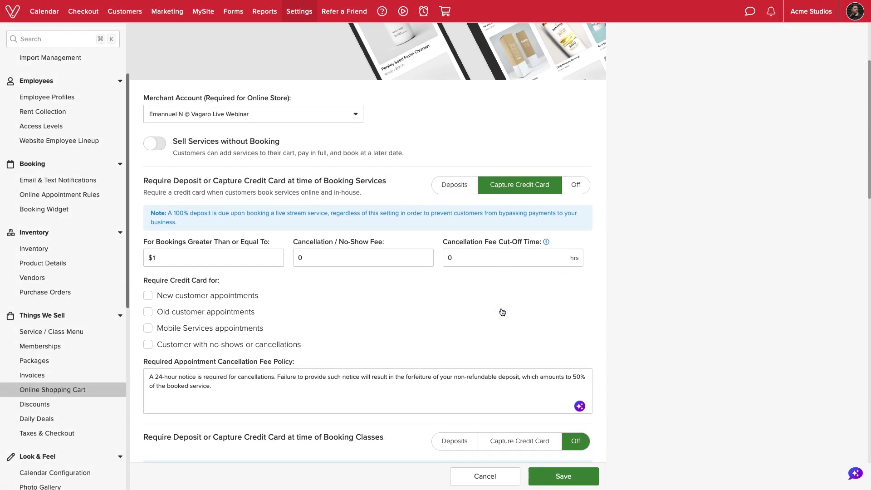
scroll(502, 312, "down", 1)
left_click(238, 227)
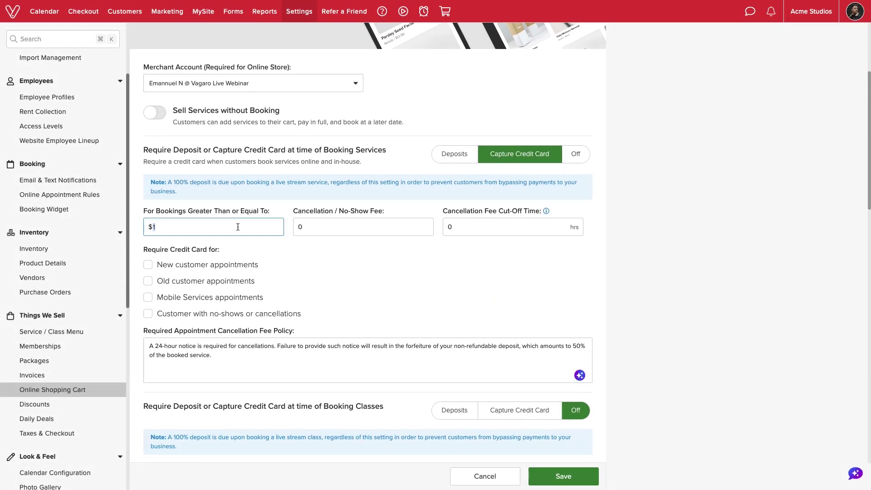
type("50")
left_click(284, 254)
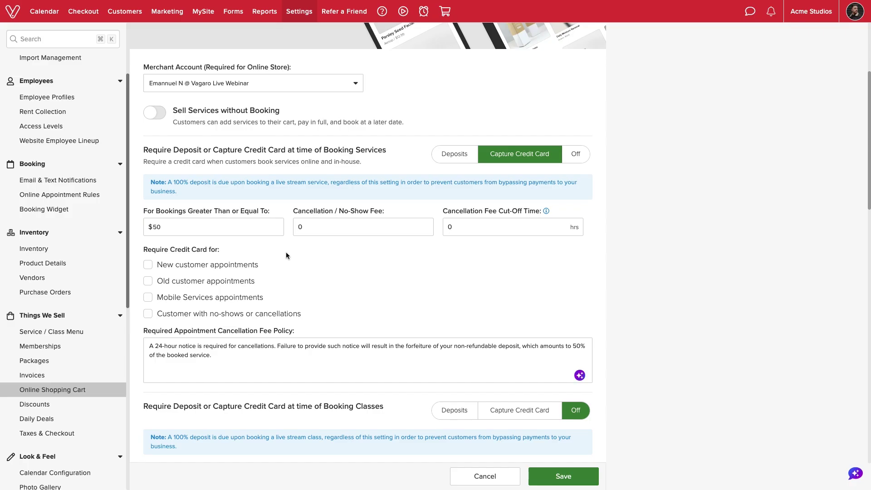
Set the service cancellation fee to 50% with a 24-hour cut-off time.
left_click(308, 230)
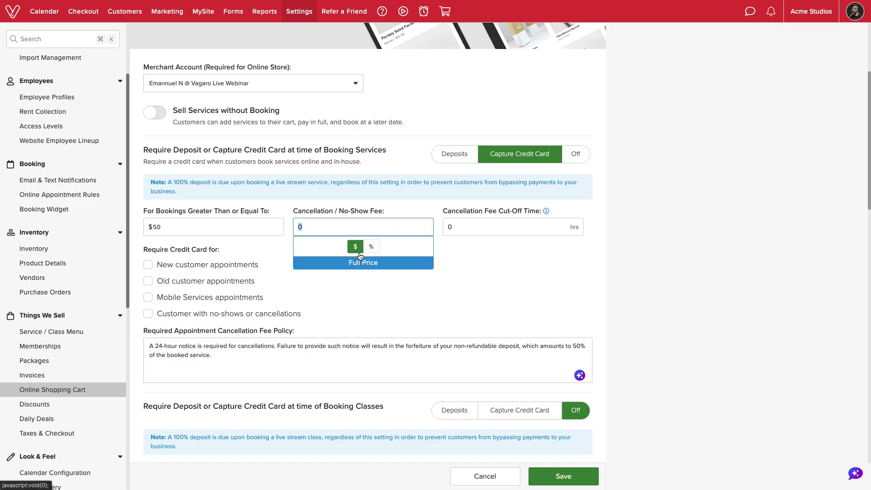
left_click(371, 246)
left_click(317, 223)
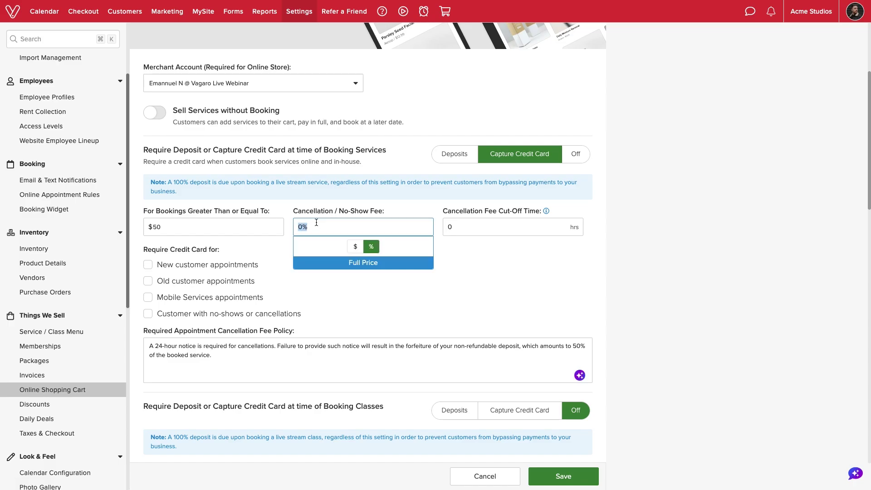
type("50")
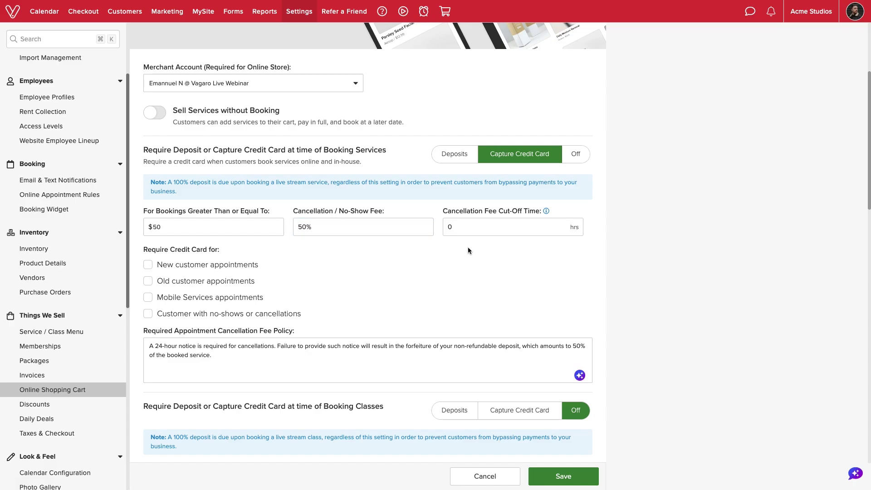
left_click(462, 229)
type("24")
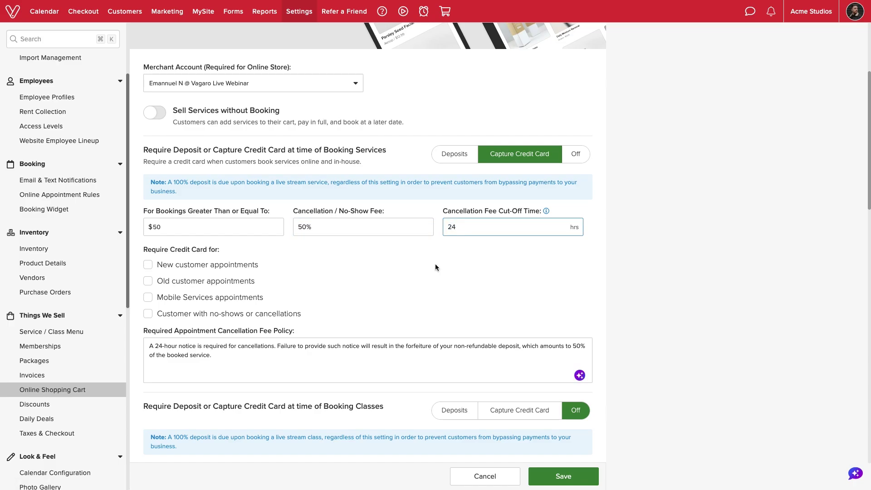
left_click(434, 267)
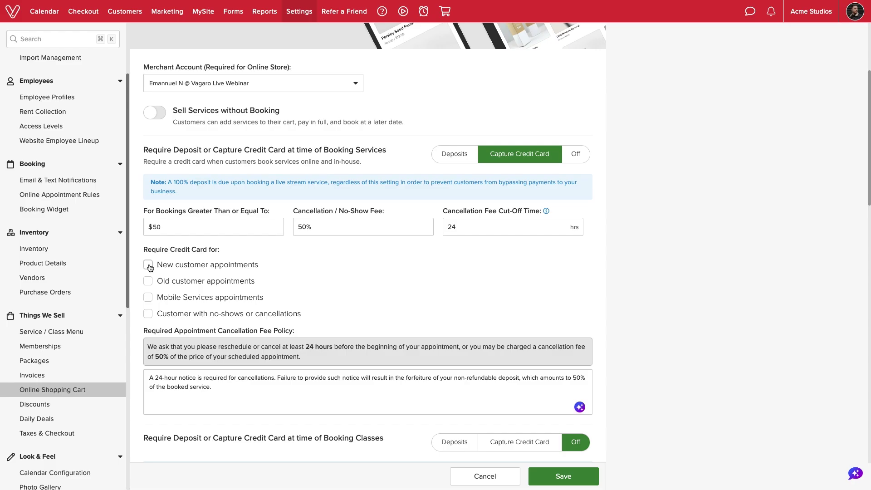
Require a card for new and old customer appointments, leaving mobile services and no-show options unticked.
left_click(150, 268)
left_click(148, 282)
left_click(148, 298)
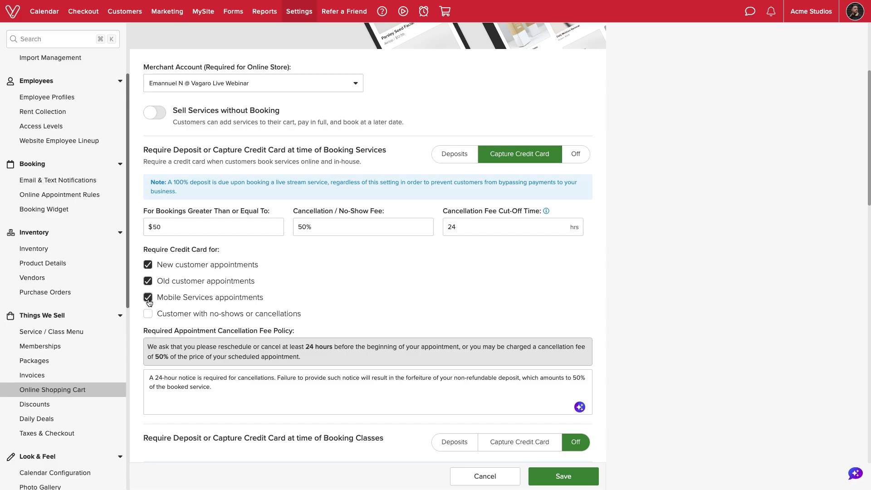
left_click(149, 315)
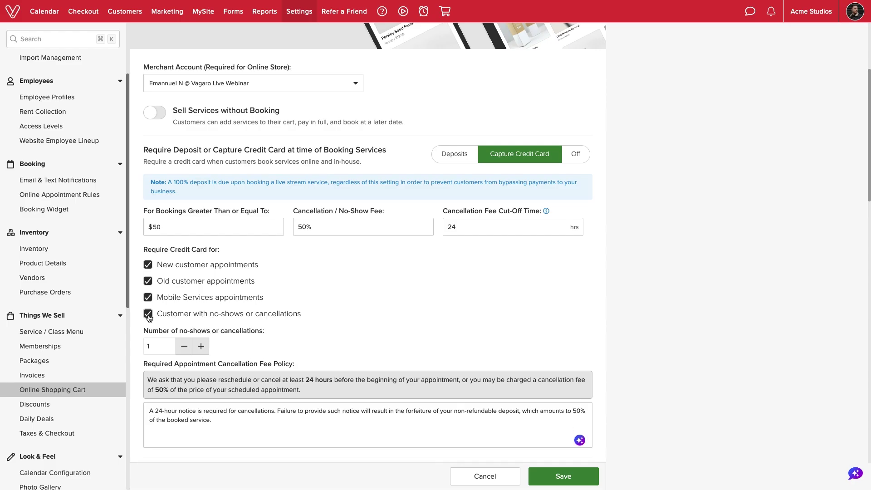
left_click(201, 348)
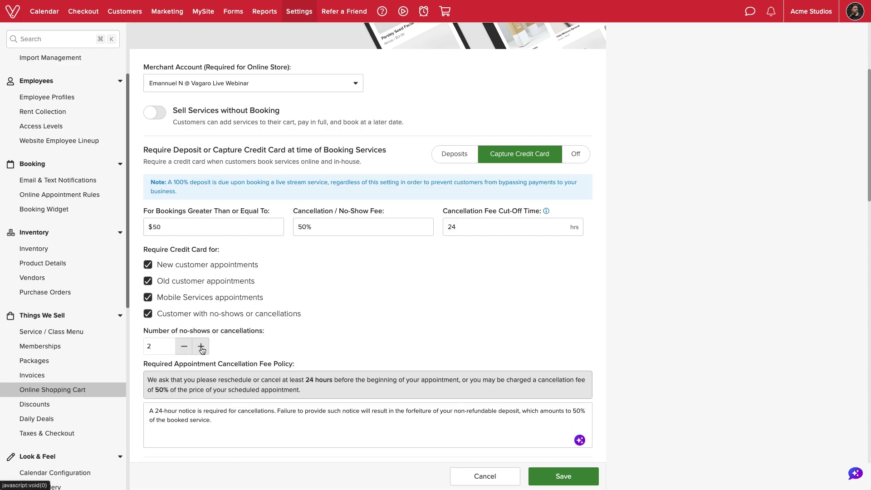
left_click(184, 347)
left_click(148, 314)
left_click(148, 299)
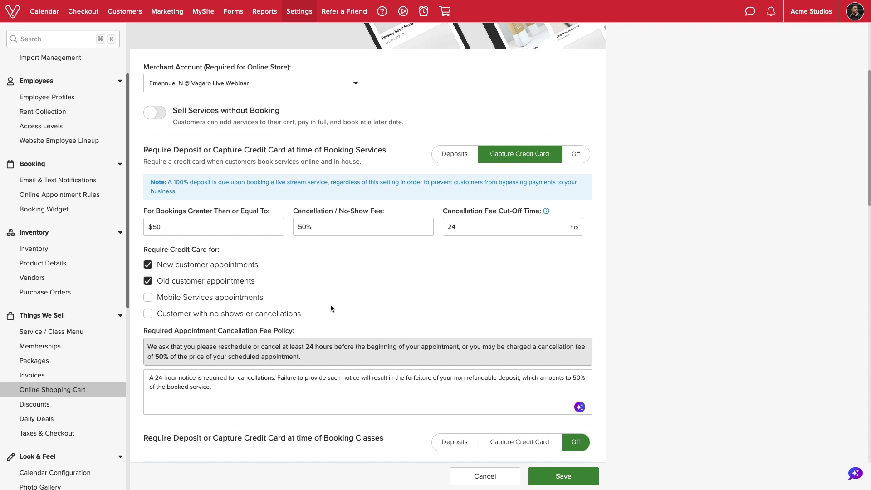
scroll(330, 309, "down", 2)
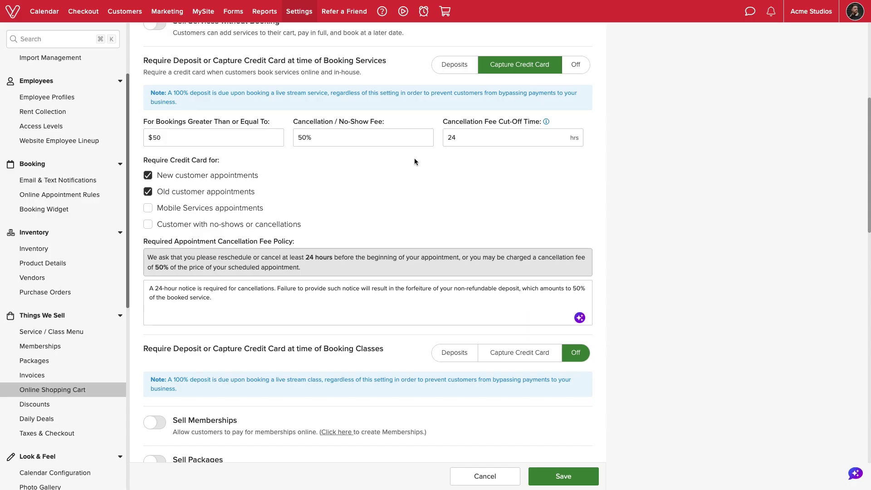
Require credit card capture for class bookings of $20 or more.
scroll(415, 160, "down", 2)
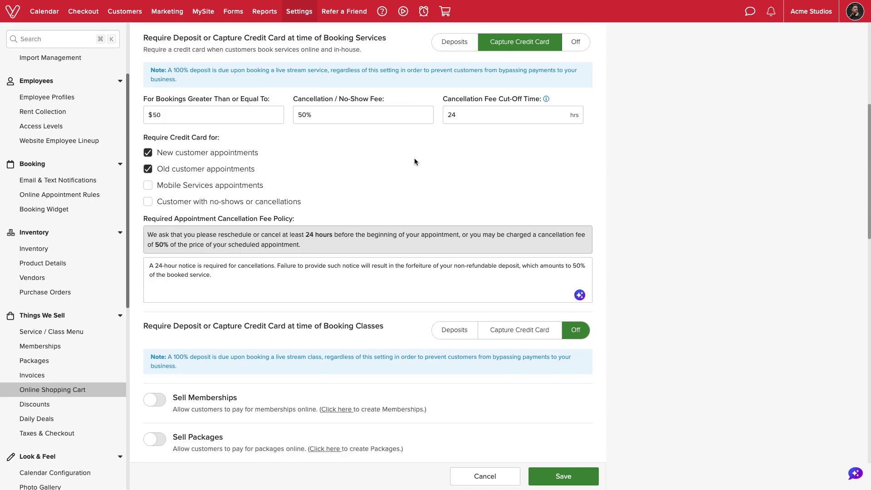
left_click(488, 277)
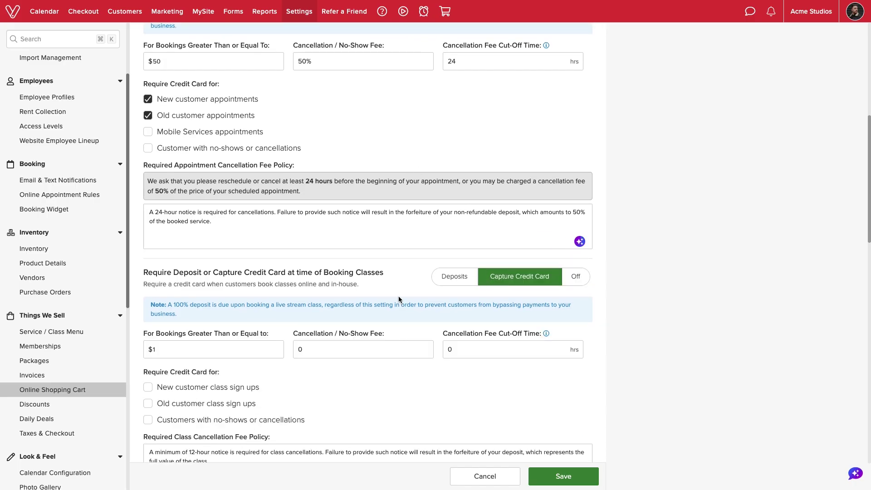
scroll(398, 296, "down", 2)
left_click(248, 273)
type("20")
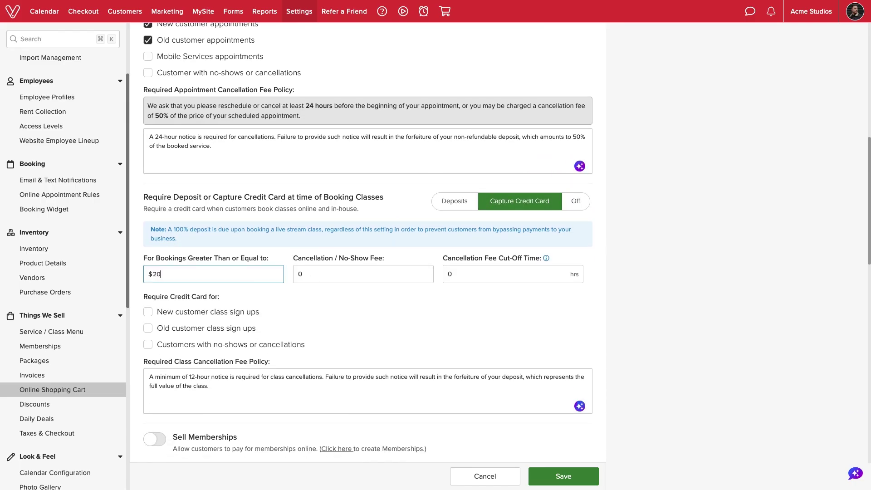
Set the class cancellation fee to 50% with a 24-hour cut-off.
left_click(321, 274)
left_click(365, 296)
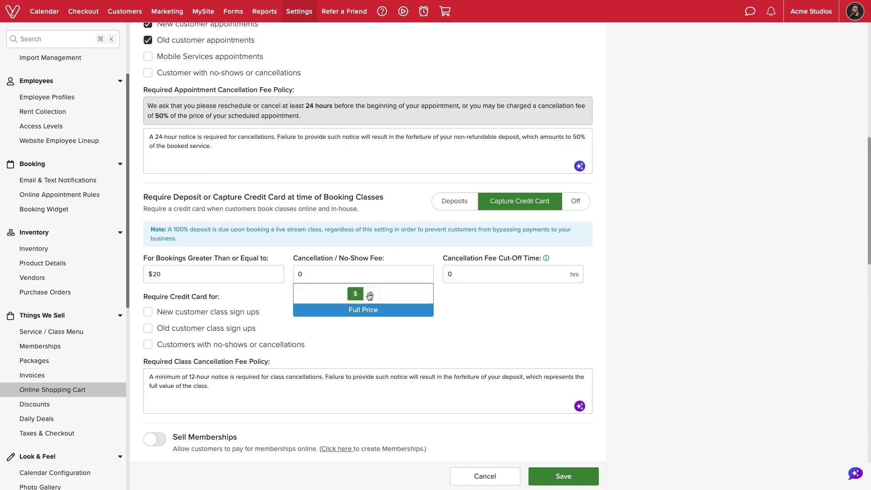
left_click(344, 279)
type("50")
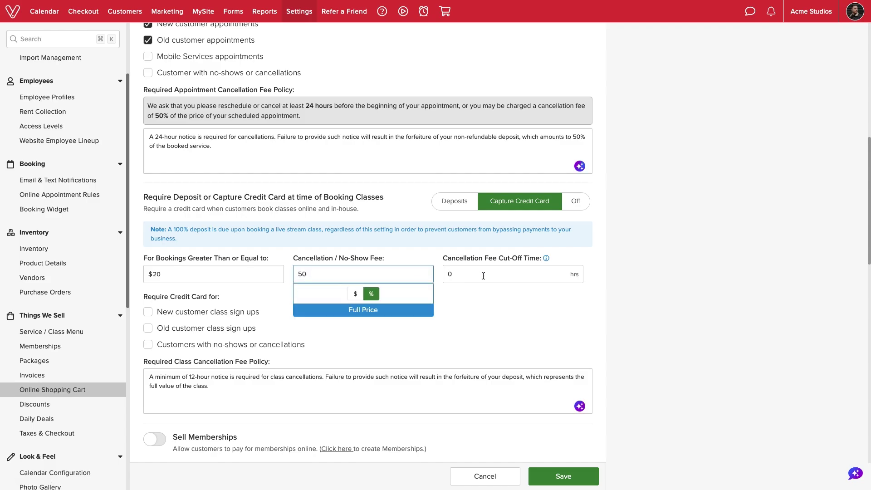
left_click(483, 276)
type("24")
left_click(284, 301)
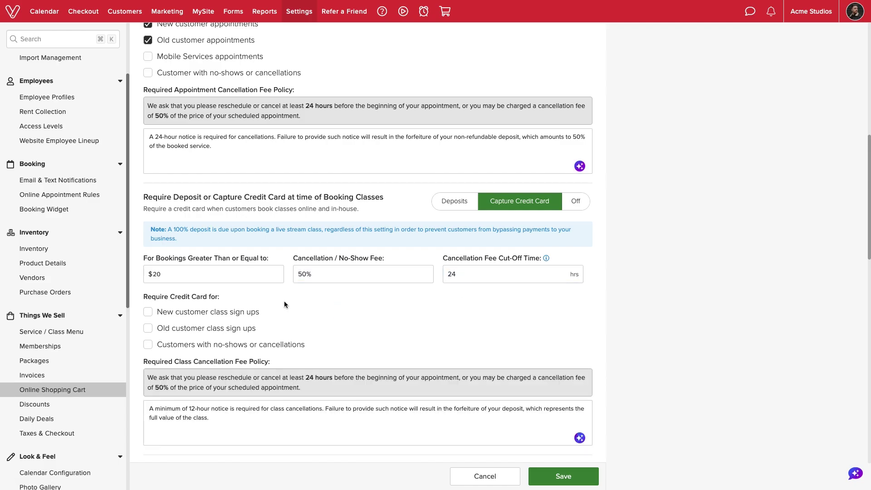
Require a card for new and returning class sign-ups and save the settings.
left_click(149, 313)
left_click(148, 328)
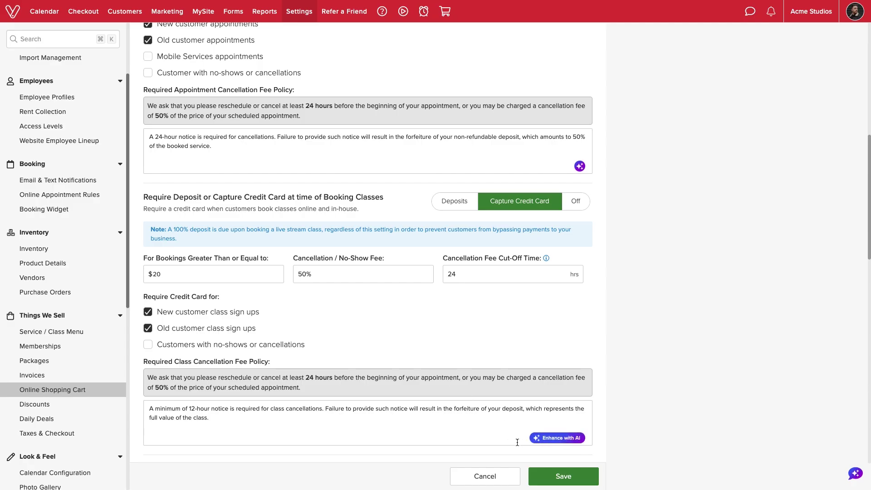
left_click(544, 476)
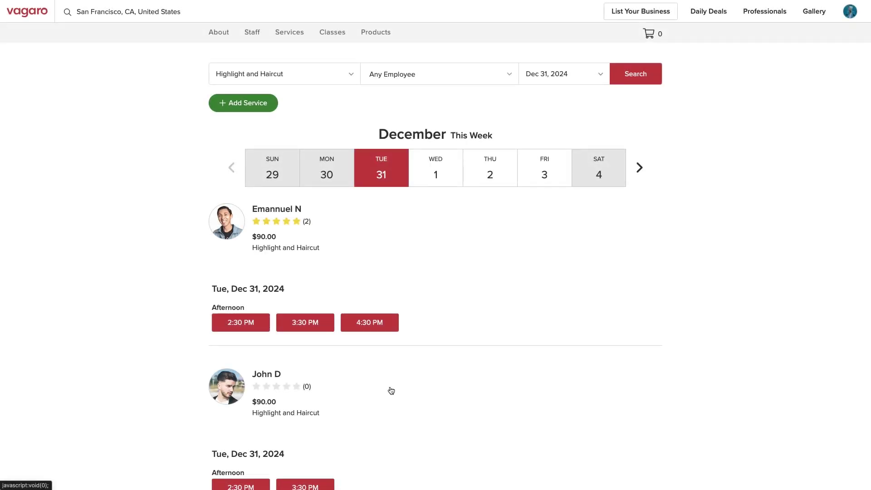
Open a new booking on the stylist's calendar for Jan 6, 2025 at 2:00 PM.
left_click(321, 327)
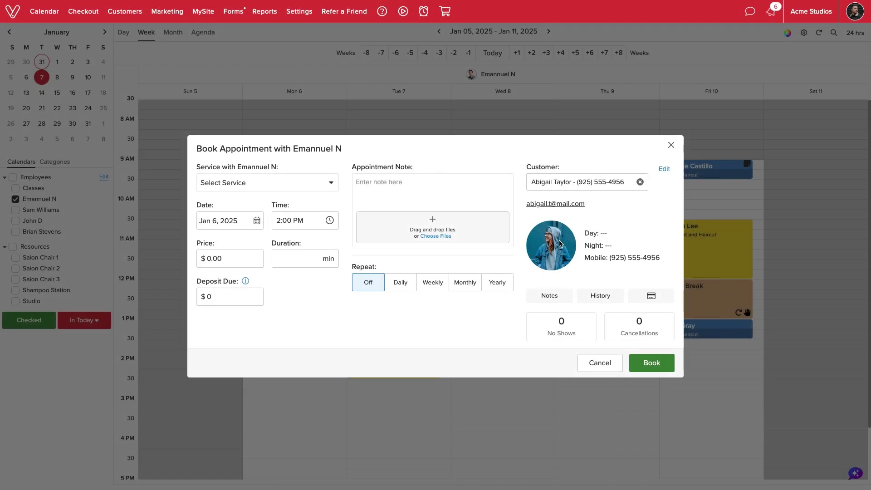
Book Highlight and Haircut as the service and enter the cardholder's name on the card form.
left_click(299, 182)
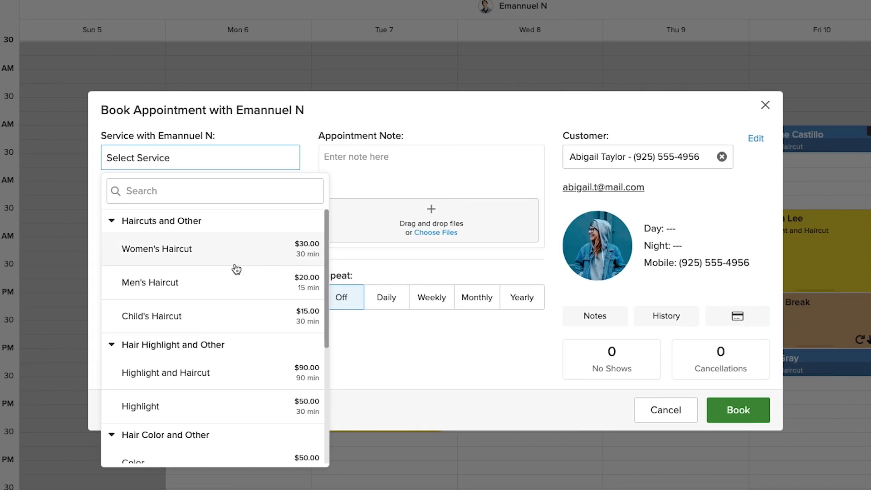
left_click(225, 385)
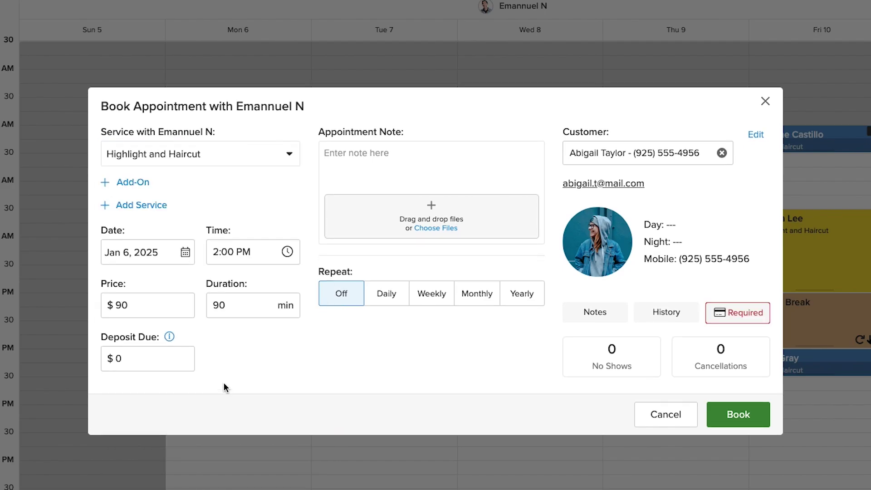
left_click(736, 415)
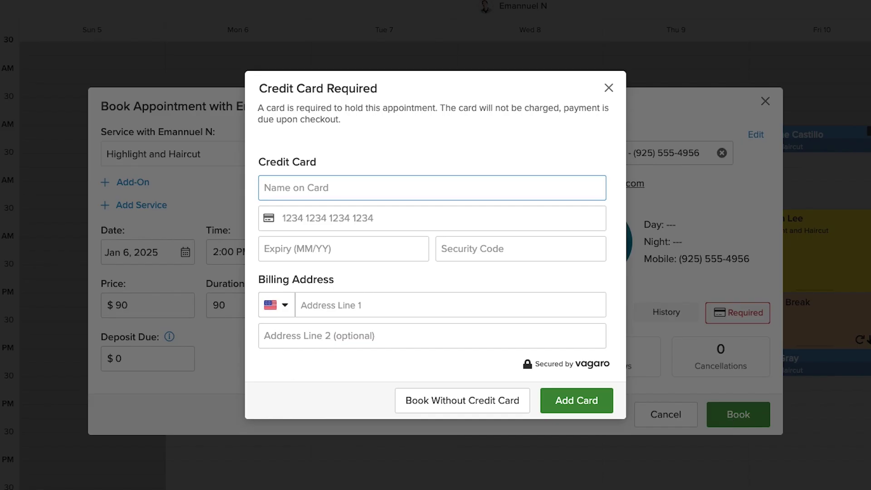
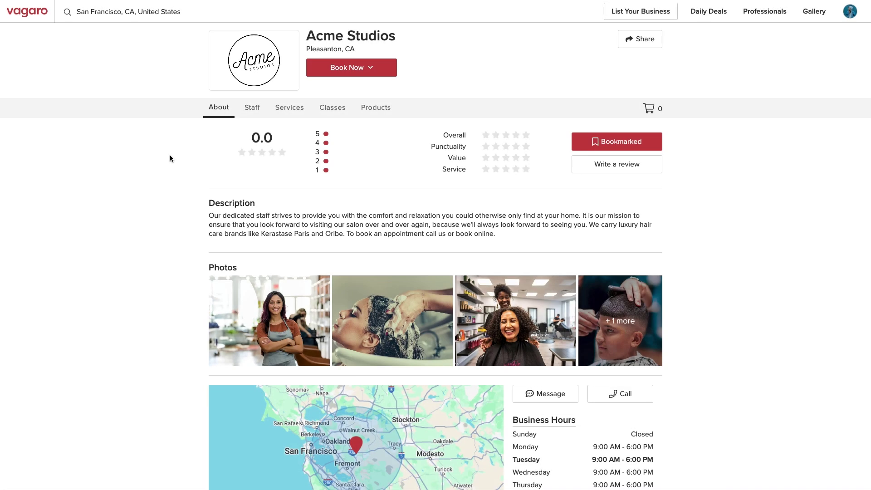
Cancel the Dec 31, 2024 4:00 PM Highlight and Haircut from the customer's Appointments list.
left_click(850, 12)
left_click(794, 168)
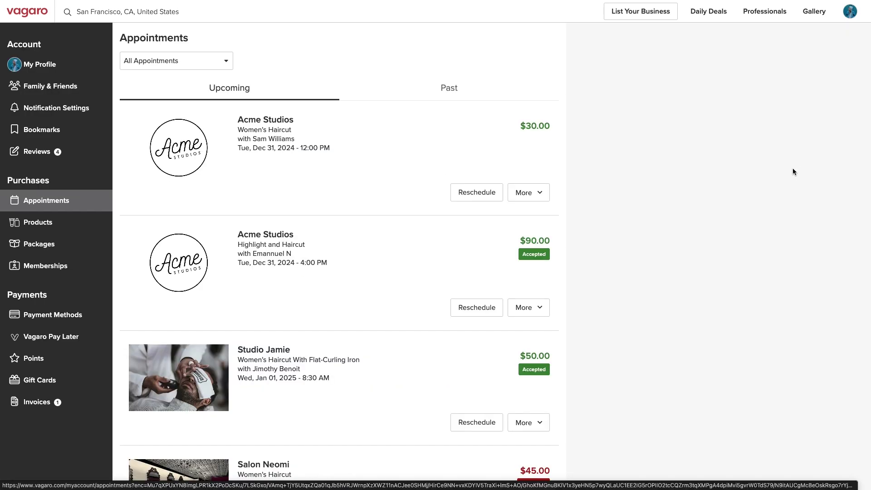
left_click(535, 307)
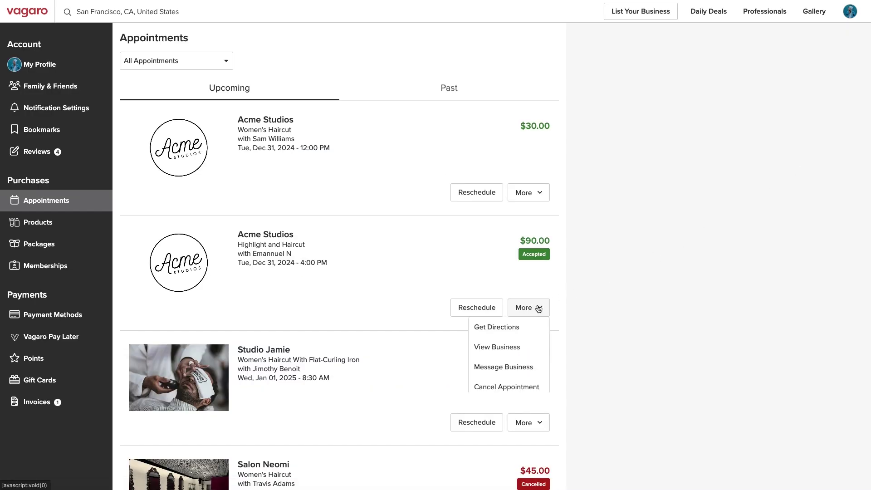
left_click(510, 388)
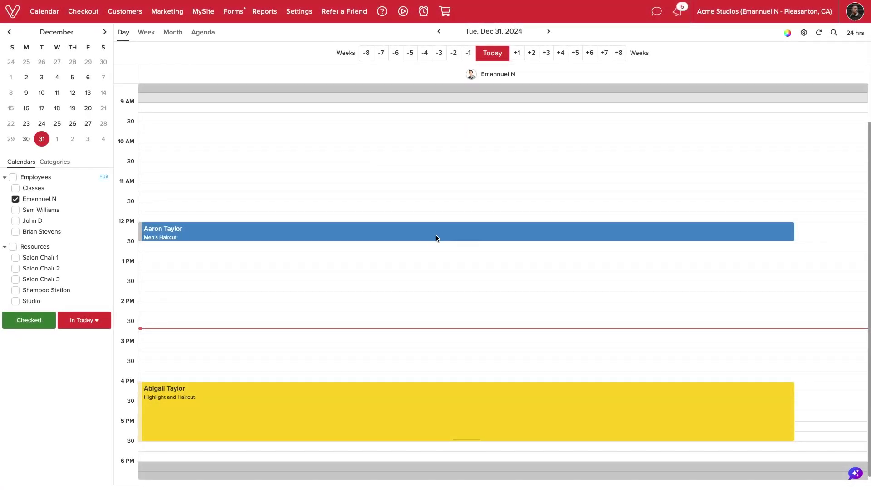
Change the 4:00 PM Highlight and Haircut status to Cancel and review the $45.00 fee.
left_click(614, 401)
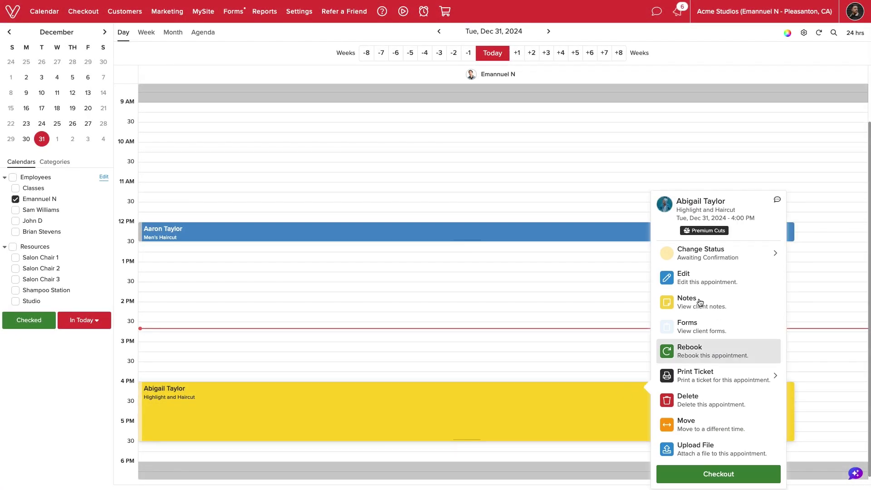
left_click(726, 253)
left_click(561, 438)
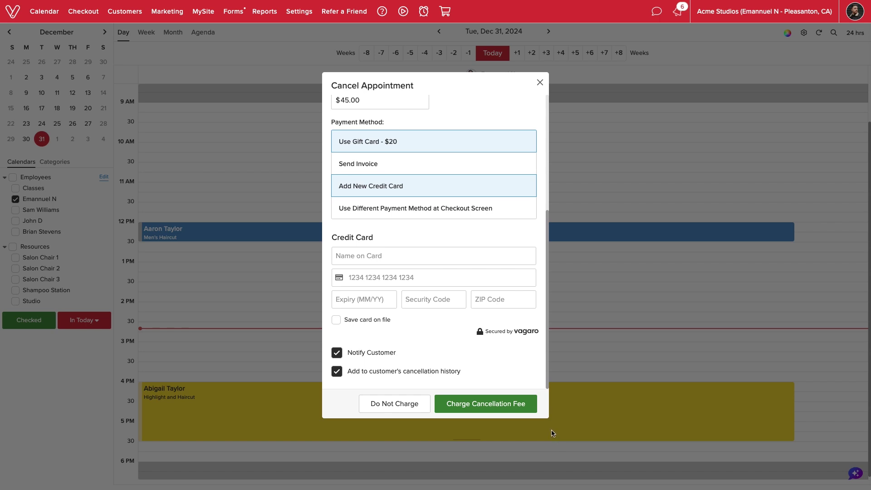
scroll(446, 350, "up", 5)
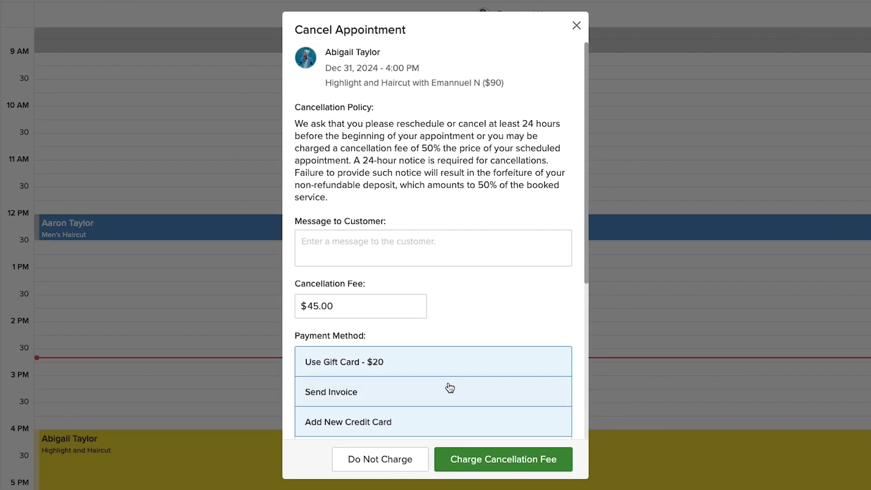
left_click(420, 243)
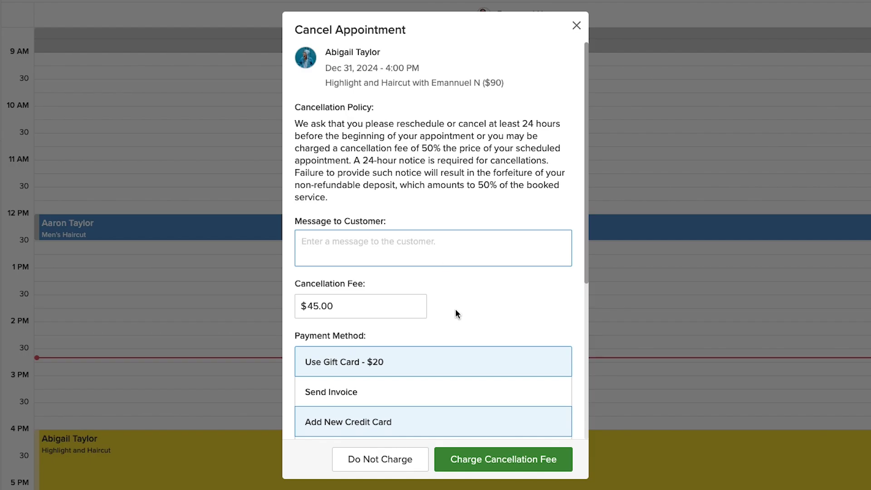
scroll(455, 310, "down", 5)
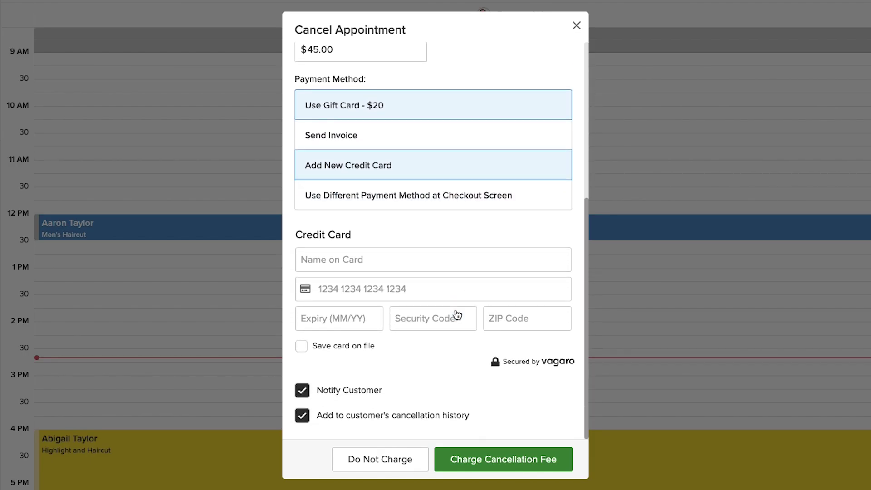